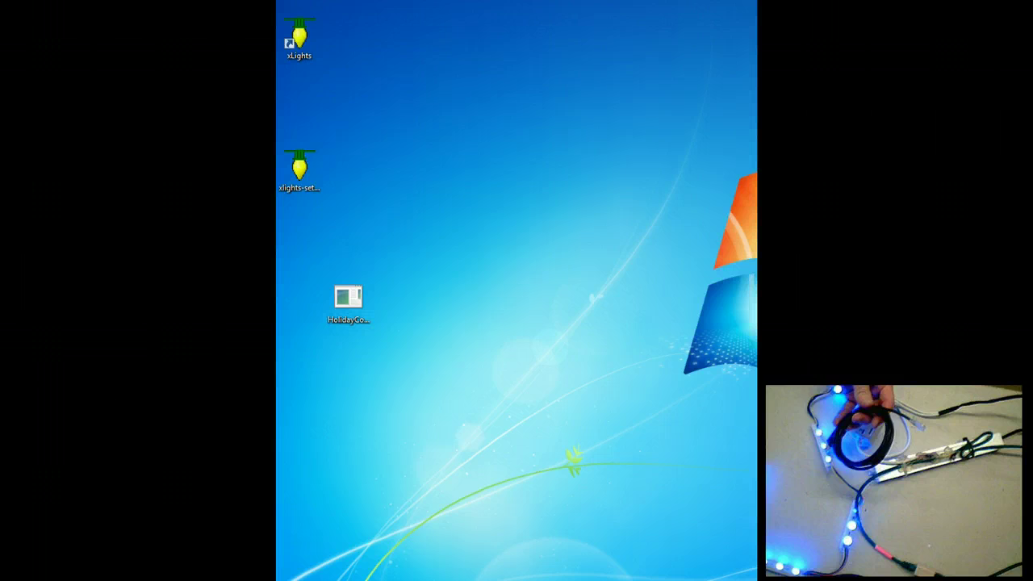
Open Device Manager from Computer's Manage menu and expand Ports (COM & LPT) to show USB Serial Port (COM4)
{"action": "key", "text": "super"}
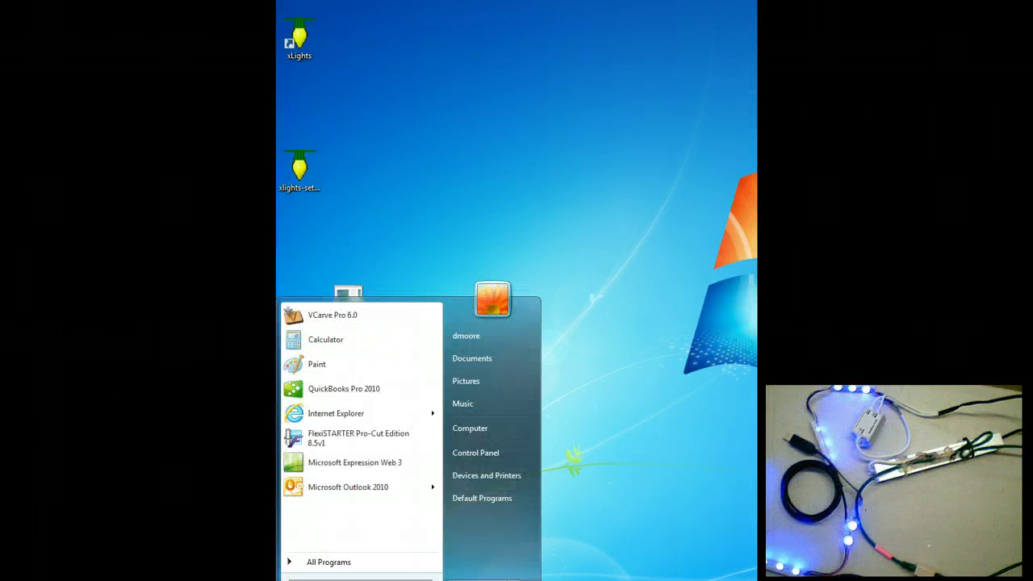
{"action": "right_click", "coordinate": [488, 428]}
{"action": "left_click", "coordinate": [526, 449]}
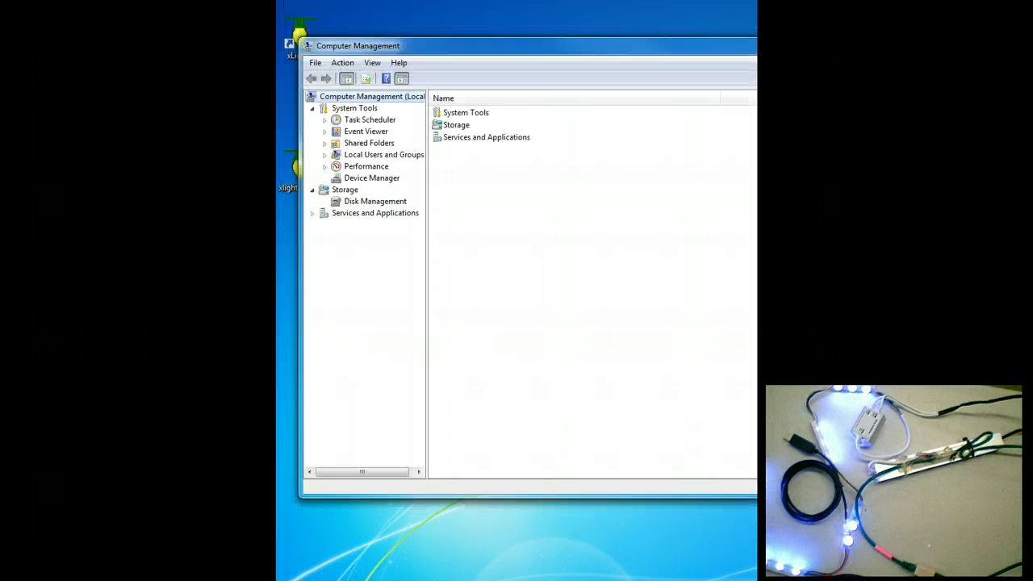
{"action": "left_click_drag", "start_coordinate": [404, 45], "coordinate": [398, 100]}
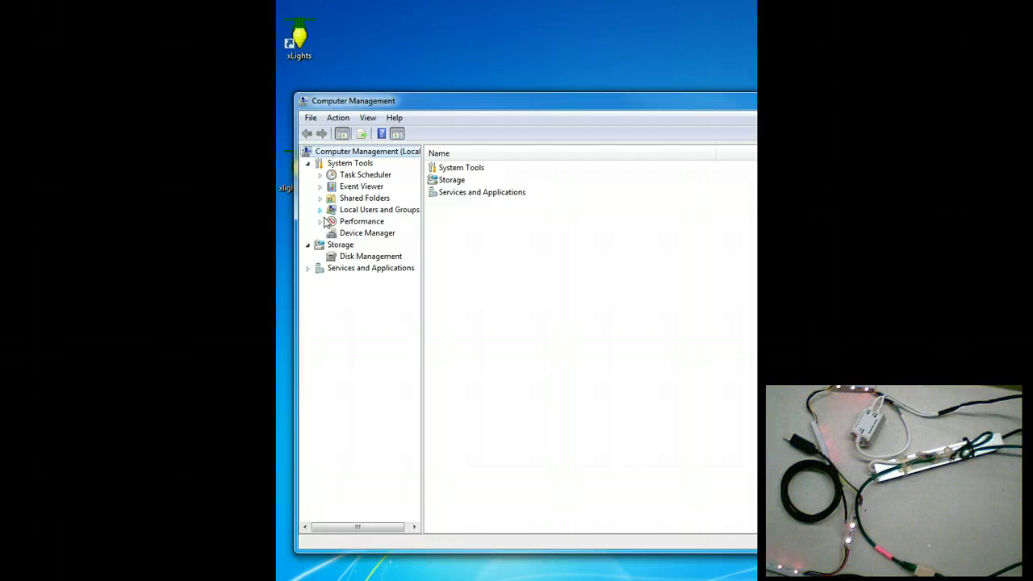
{"action": "left_click", "coordinate": [343, 234]}
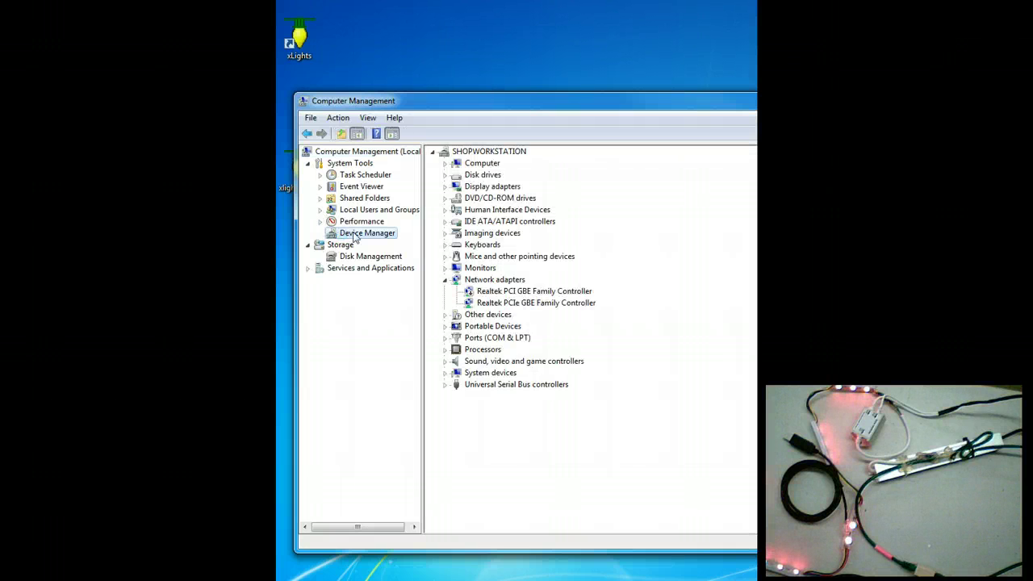
{"action": "left_click", "coordinate": [445, 338]}
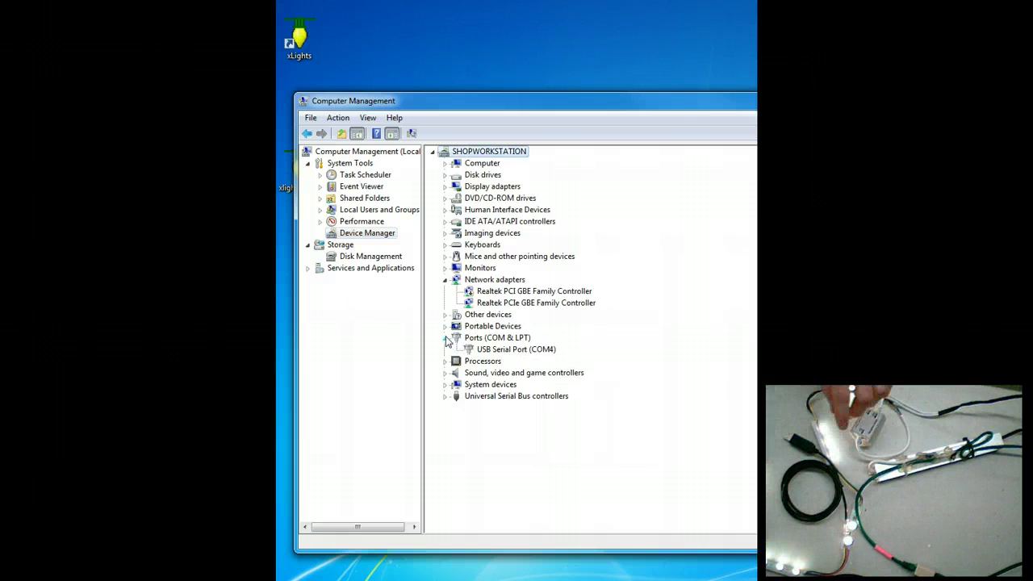
{"action": "left_click", "coordinate": [515, 352]}
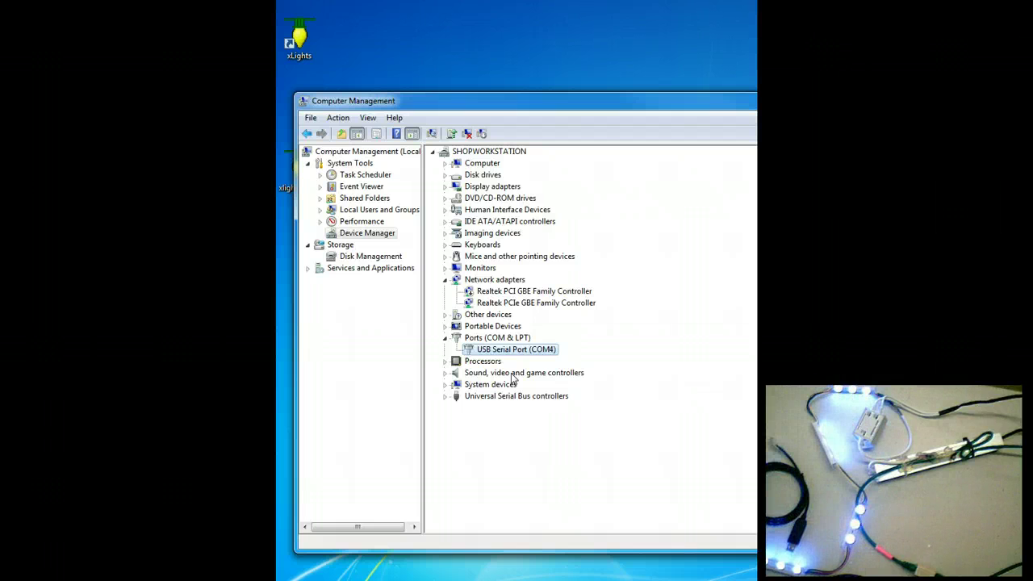
{"action": "right_click", "coordinate": [547, 350]}
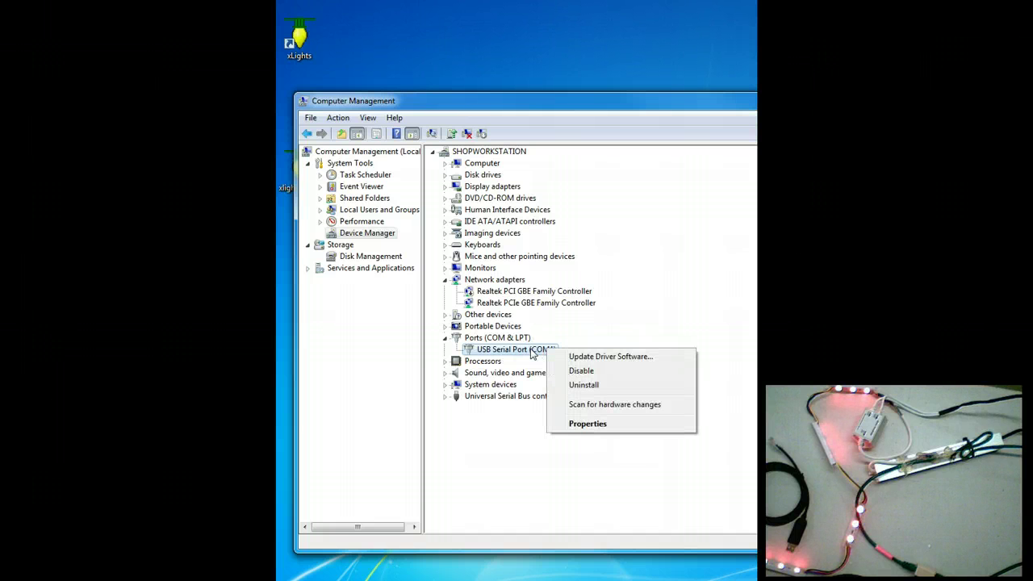
{"action": "left_click", "coordinate": [597, 424]}
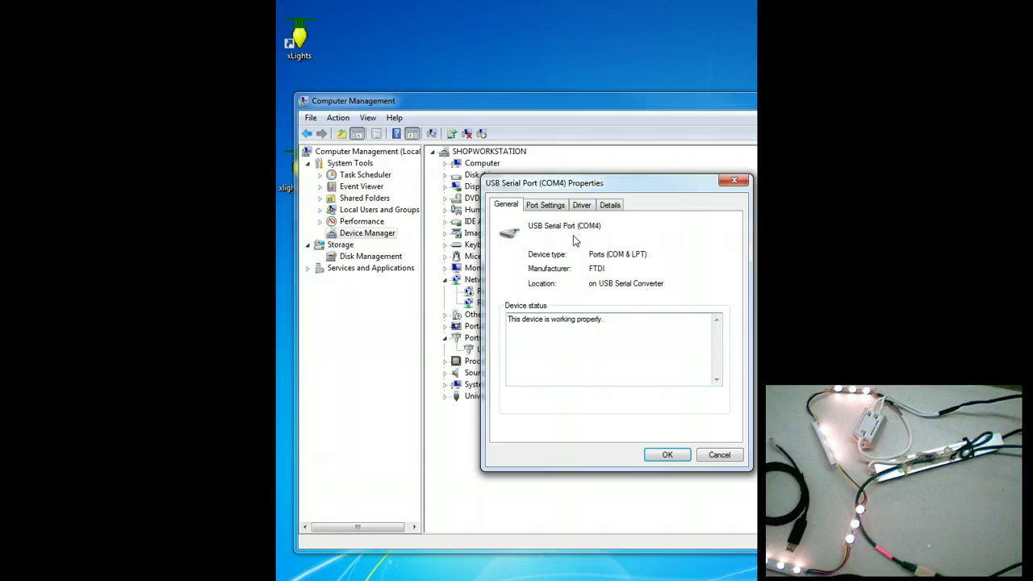
{"action": "left_click", "coordinate": [584, 208]}
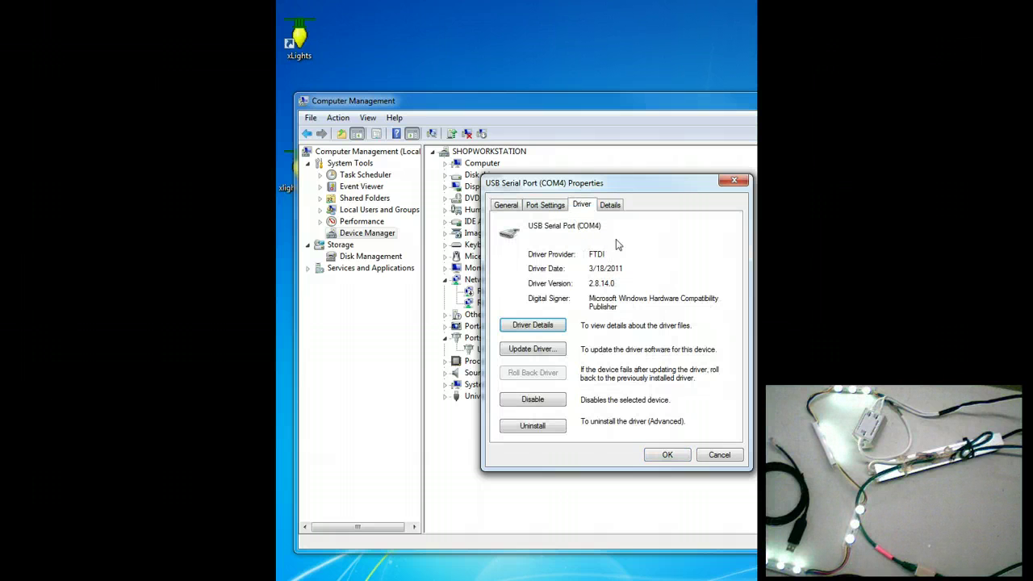
{"action": "double_click", "coordinate": [601, 283]}
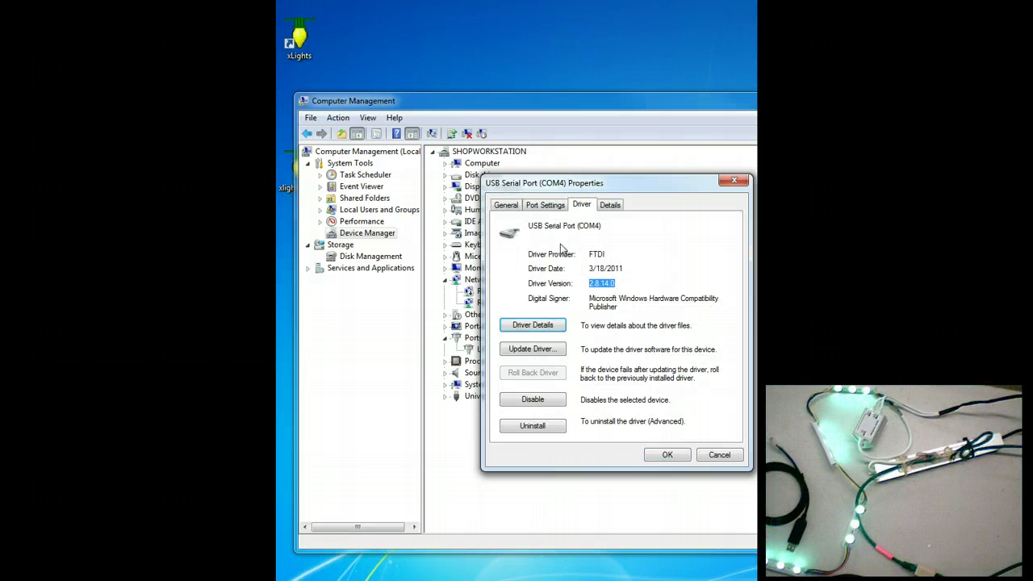
{"action": "left_click_drag", "start_coordinate": [615, 254], "coordinate": [563, 254]}
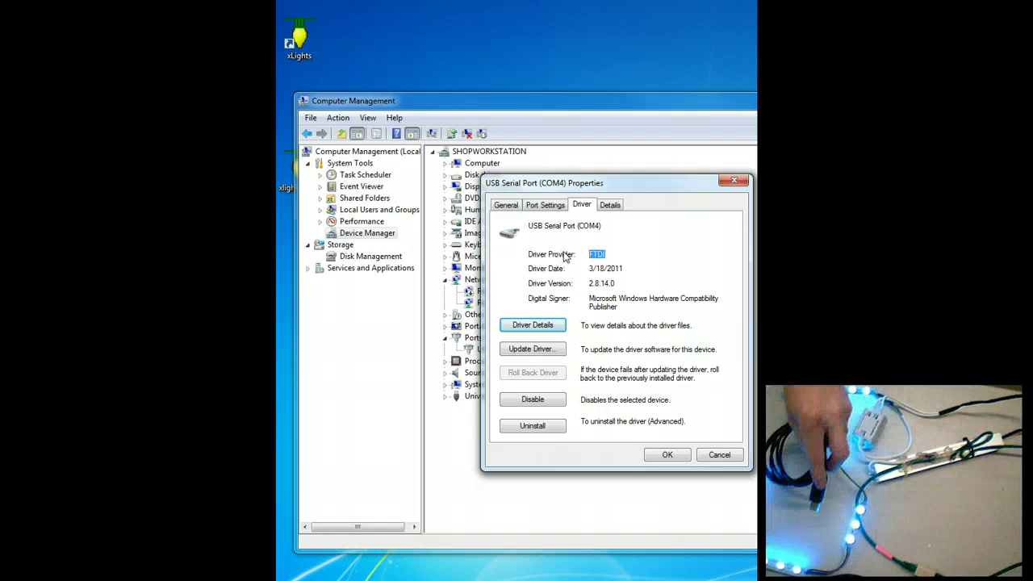
{"action": "left_click_drag", "start_coordinate": [623, 269], "coordinate": [569, 284]}
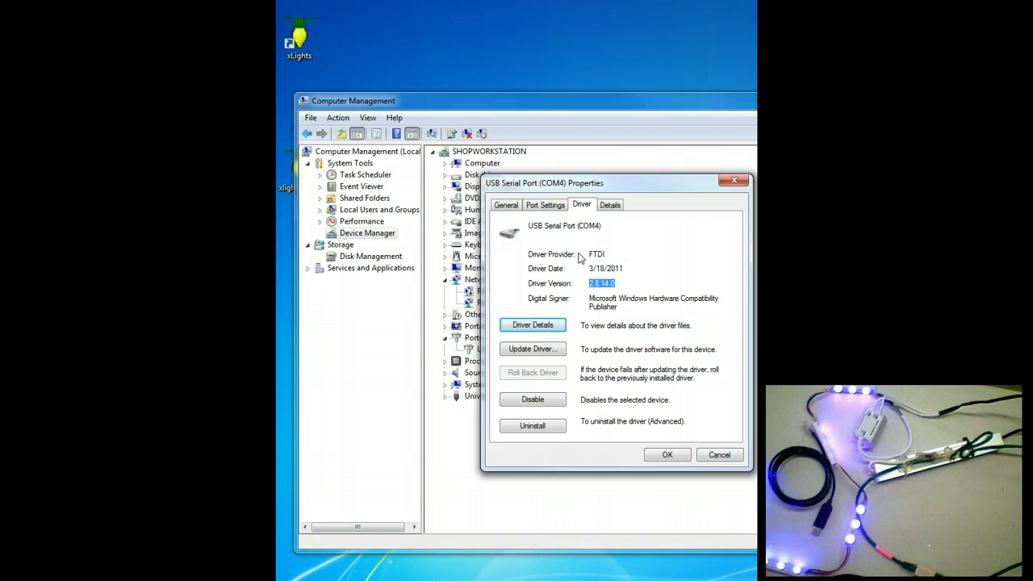
{"action": "left_click_drag", "start_coordinate": [582, 257], "coordinate": [585, 279]}
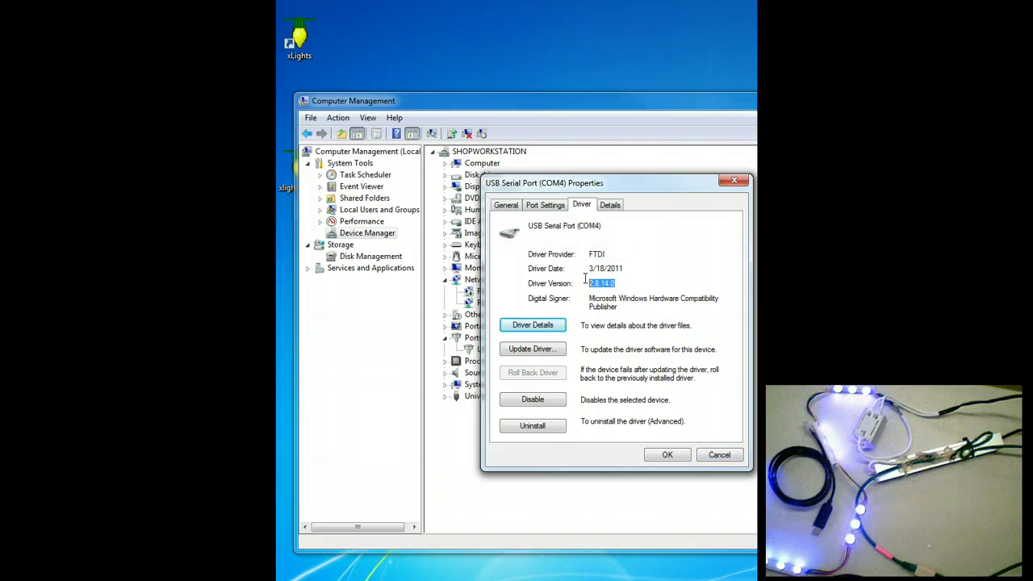
{"action": "left_click", "coordinate": [718, 457]}
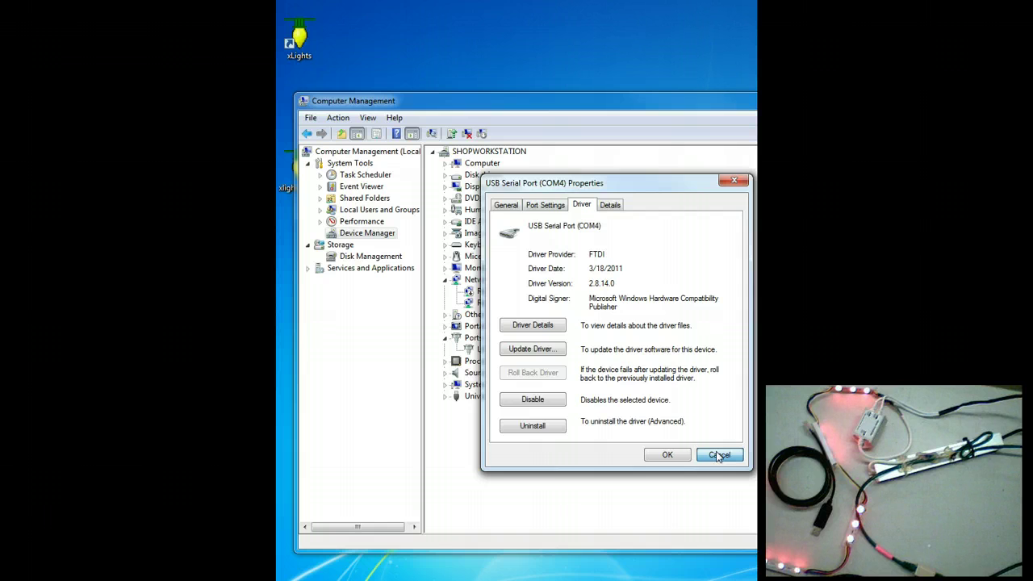
{"action": "left_click", "coordinate": [718, 456]}
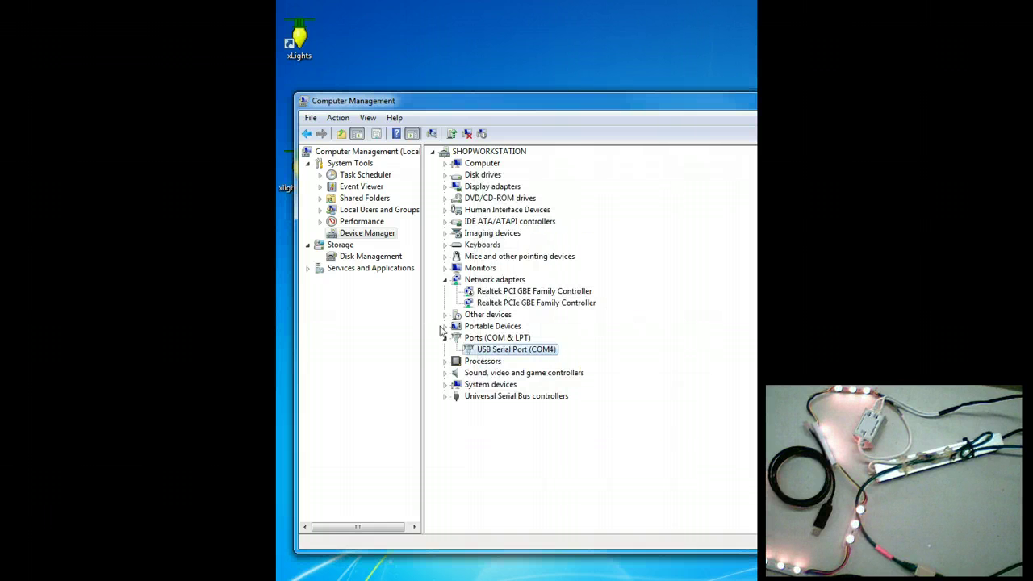
Launch the HolidayCoro programmer and read the controller's current start channel, channel 6
{"action": "double_click", "coordinate": [309, 102]}
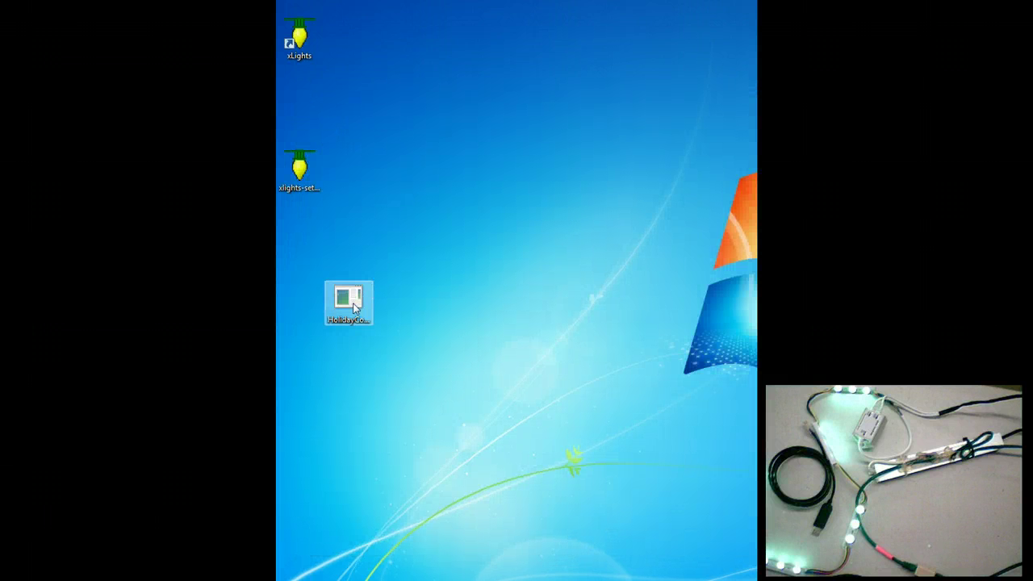
{"action": "left_click", "coordinate": [353, 305]}
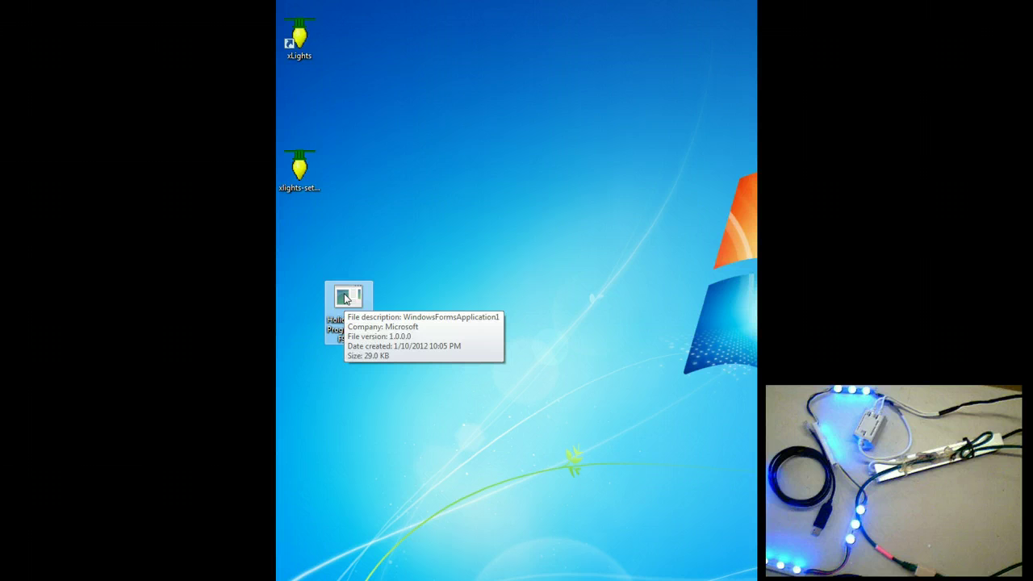
{"action": "double_click", "coordinate": [346, 298]}
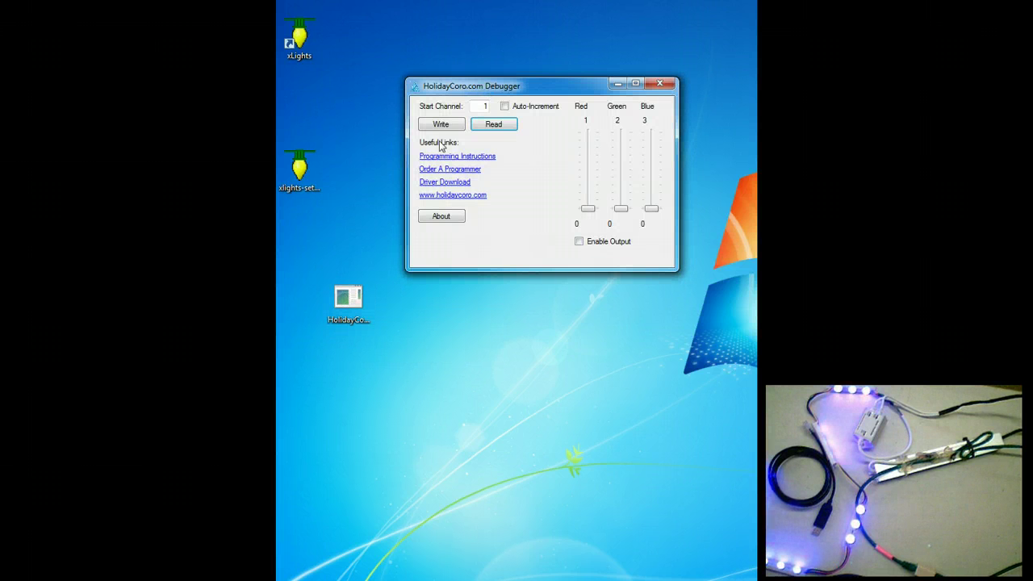
{"action": "left_click_drag", "start_coordinate": [485, 89], "coordinate": [454, 208]}
{"action": "left_click_drag", "start_coordinate": [462, 210], "coordinate": [465, 210]}
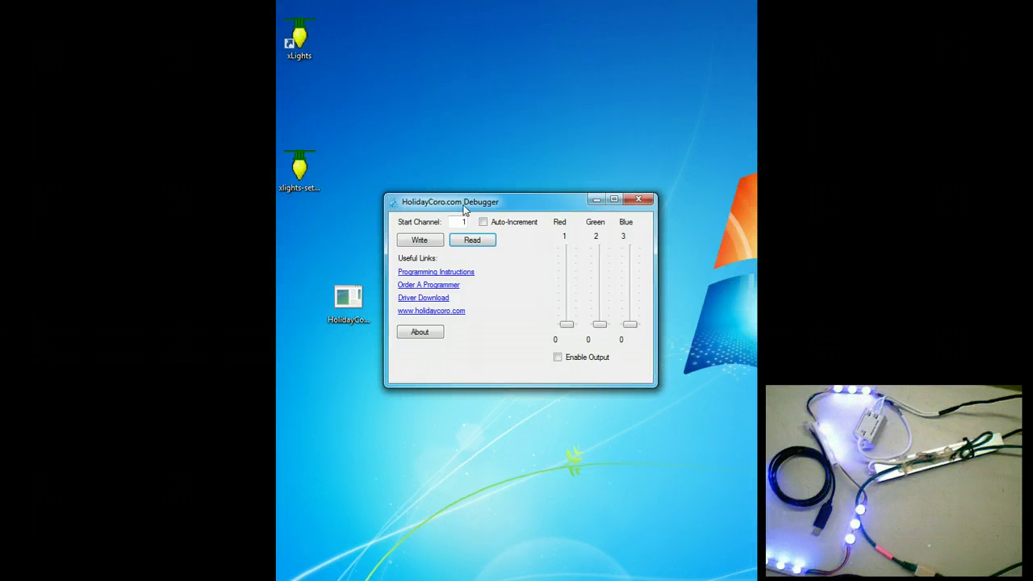
{"action": "left_click", "coordinate": [475, 242]}
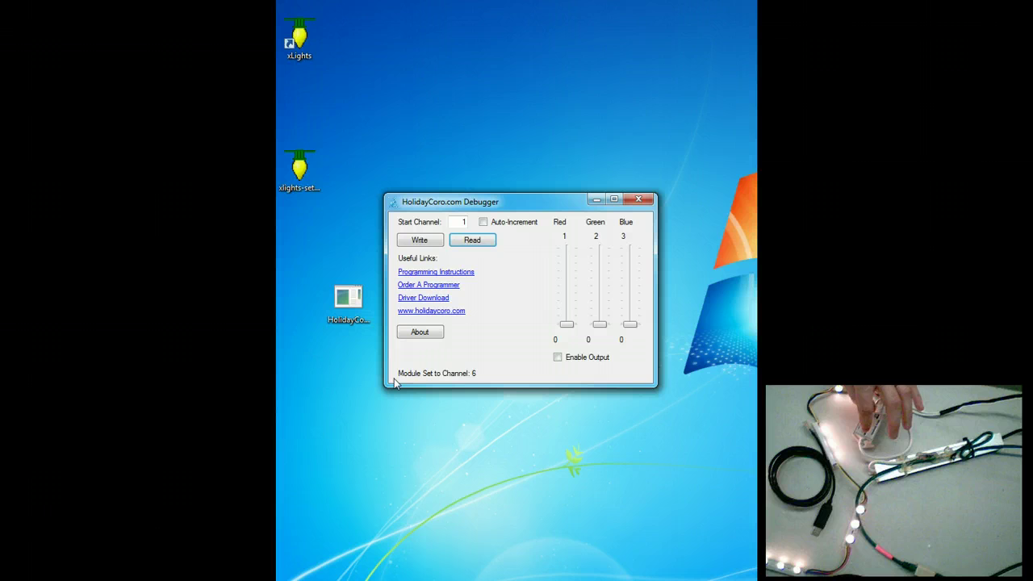
Test the lights by enabling output with red at 251 and green at 216, then disable output
{"action": "left_click", "coordinate": [558, 356]}
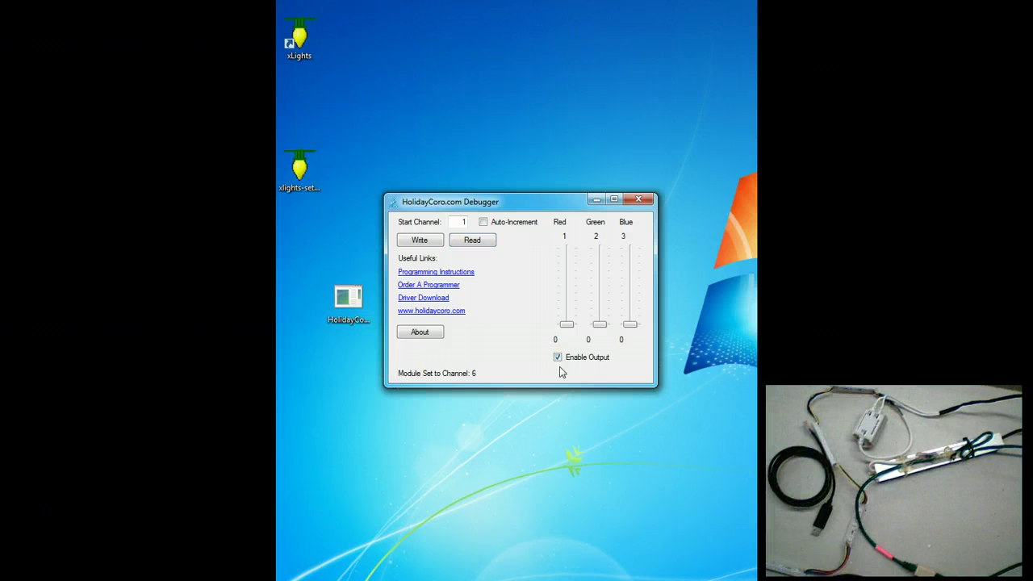
{"action": "left_click_drag", "start_coordinate": [568, 325], "coordinate": [577, 267]}
{"action": "left_click_drag", "start_coordinate": [601, 325], "coordinate": [567, 323]}
{"action": "left_click", "coordinate": [558, 357]}
Reopen the debugger and write start channel 9 to the controller
{"action": "left_click", "coordinate": [638, 199]}
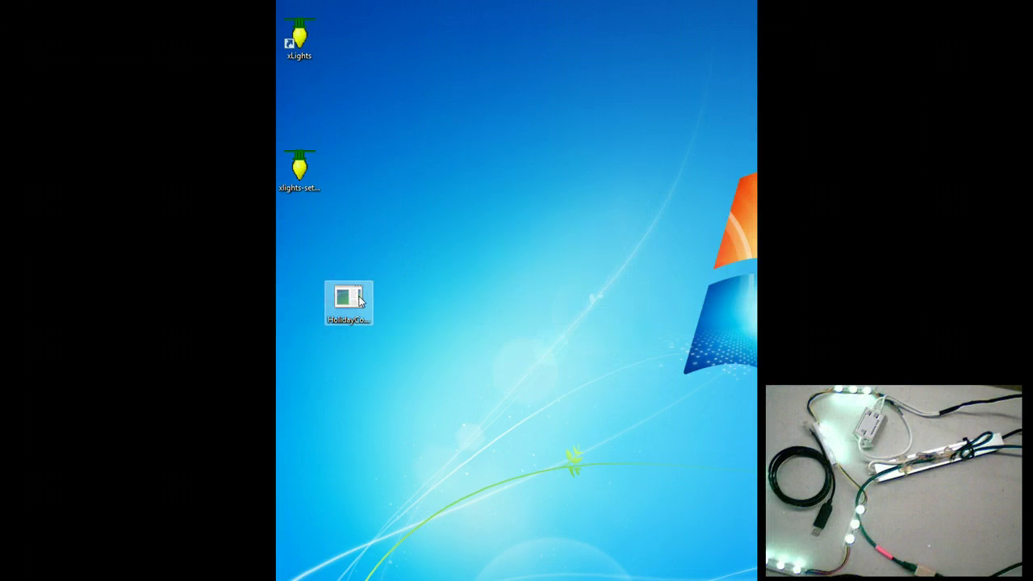
{"action": "double_click", "coordinate": [361, 300]}
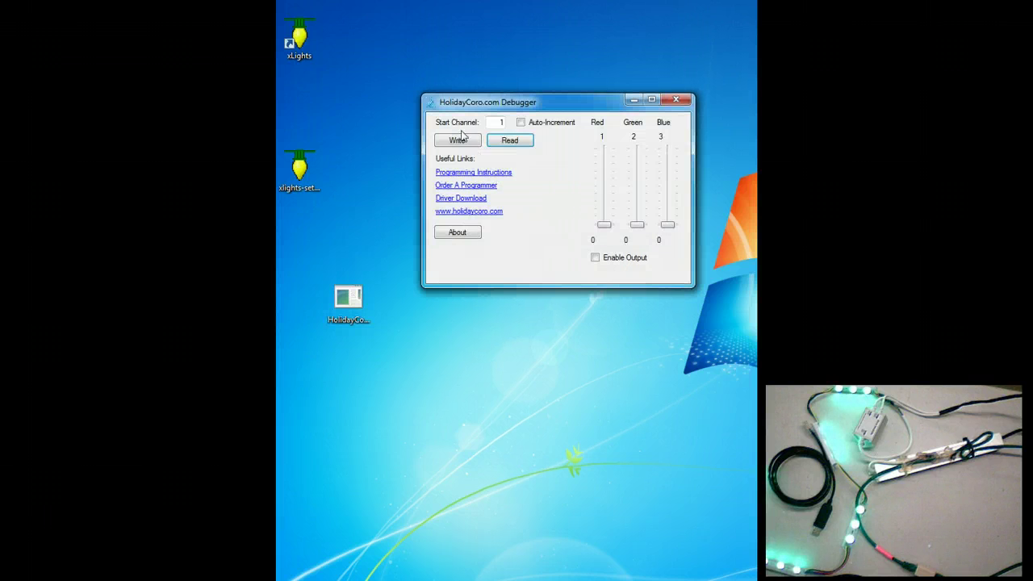
{"action": "left_click", "coordinate": [500, 122]}
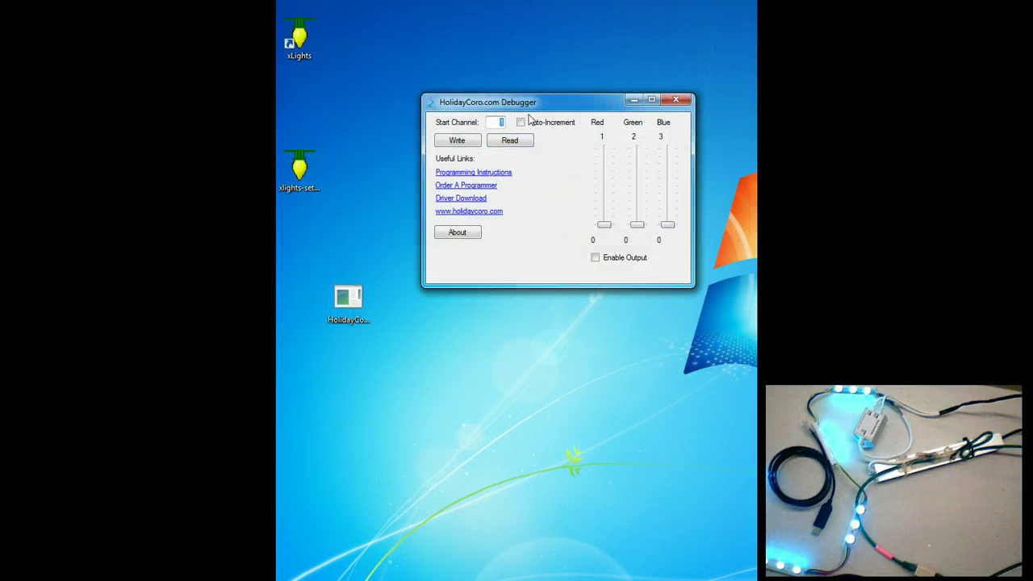
{"action": "type", "text": "9"}
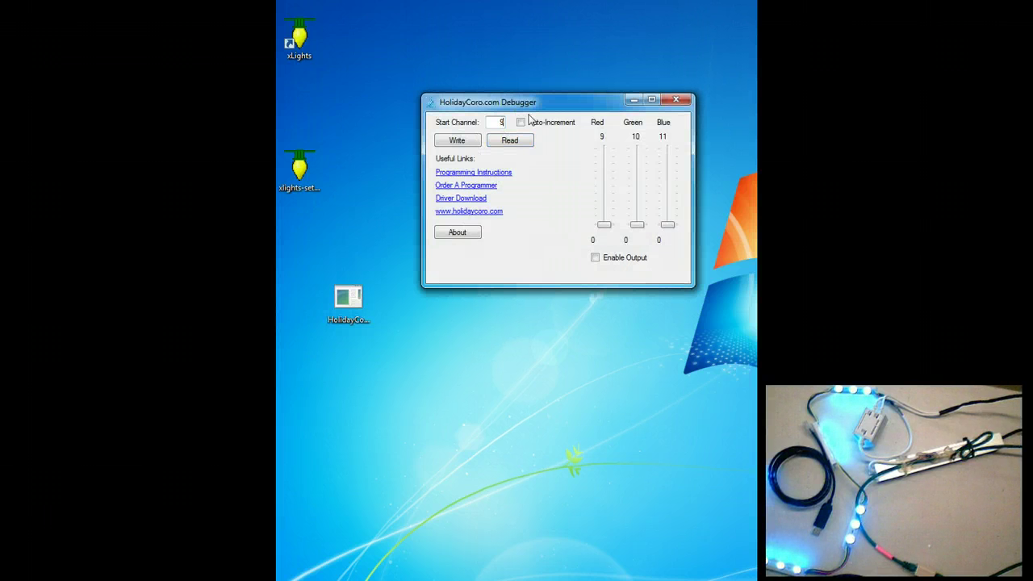
{"action": "left_click", "coordinate": [458, 141]}
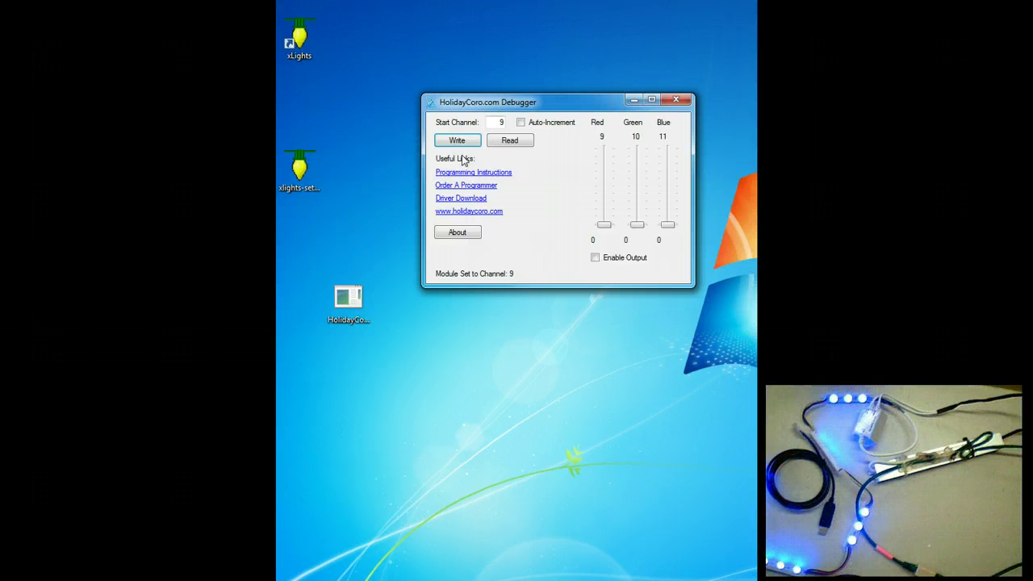
Relaunch the debugger and read back the controller's start channel to confirm channel 9
{"action": "left_click", "coordinate": [676, 98]}
{"action": "double_click", "coordinate": [348, 301]}
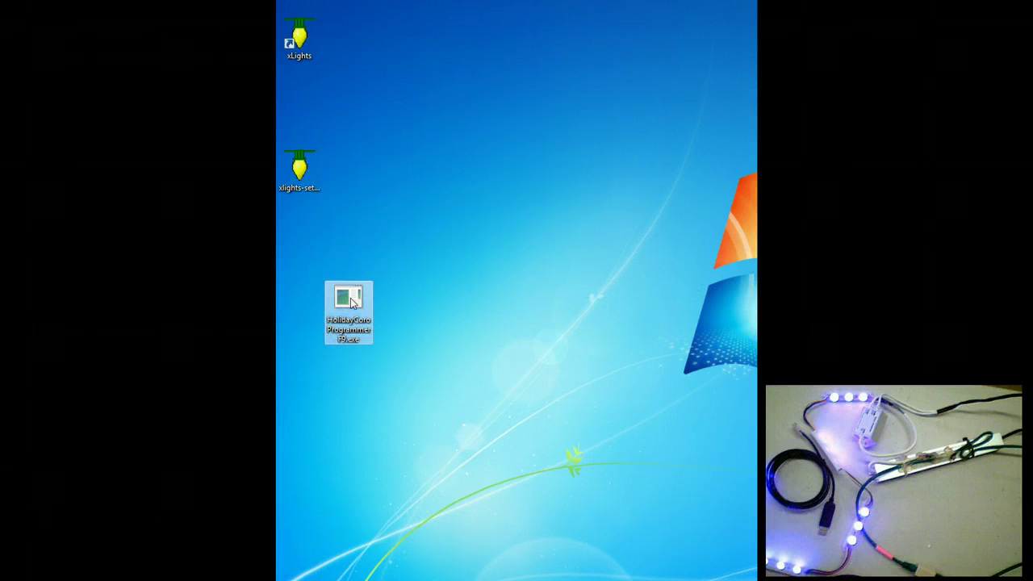
{"action": "left_click_drag", "start_coordinate": [448, 1], "coordinate": [535, 157]}
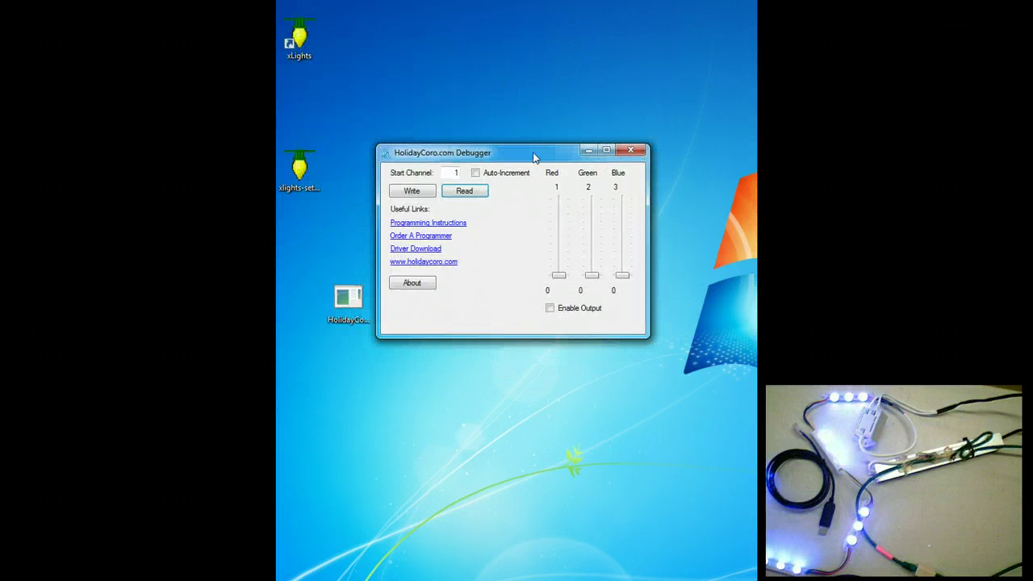
{"action": "left_click", "coordinate": [473, 194]}
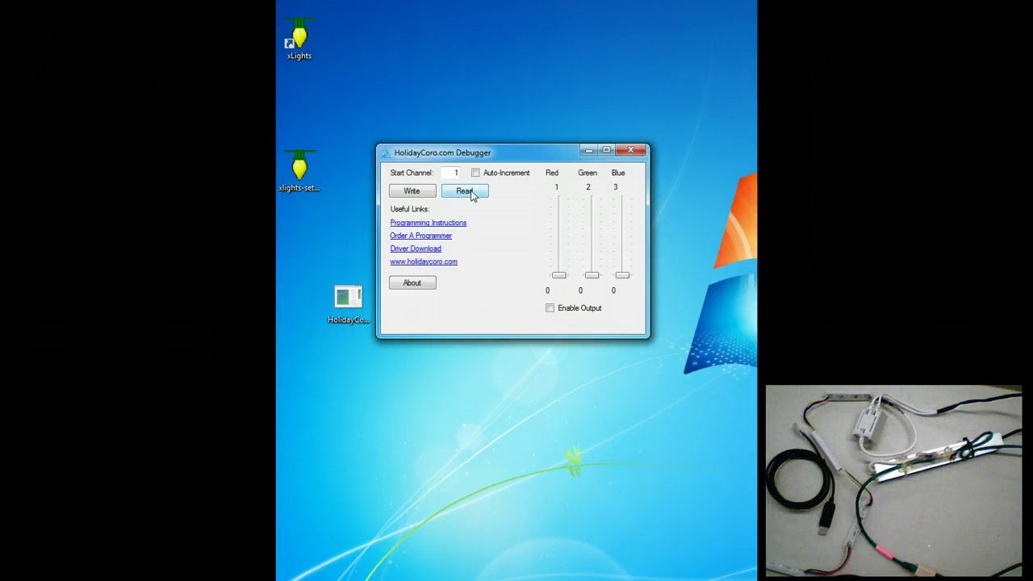